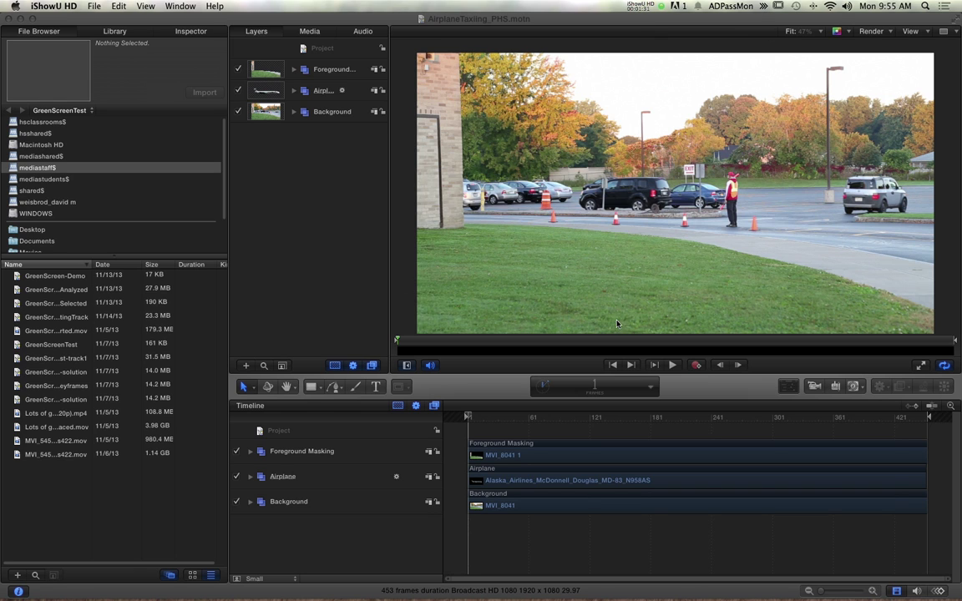
# - Scrub the composite to about frame 259 to see the airliner taxiing past the brick building
pyautogui.click(506, 417)
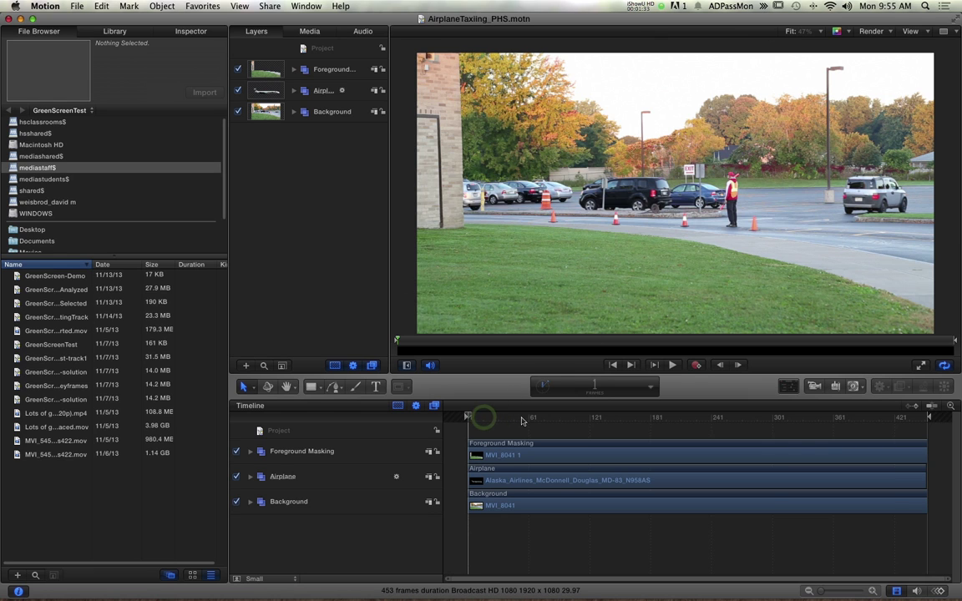
pyautogui.moveTo(504, 415); pyautogui.dragTo(728, 417)
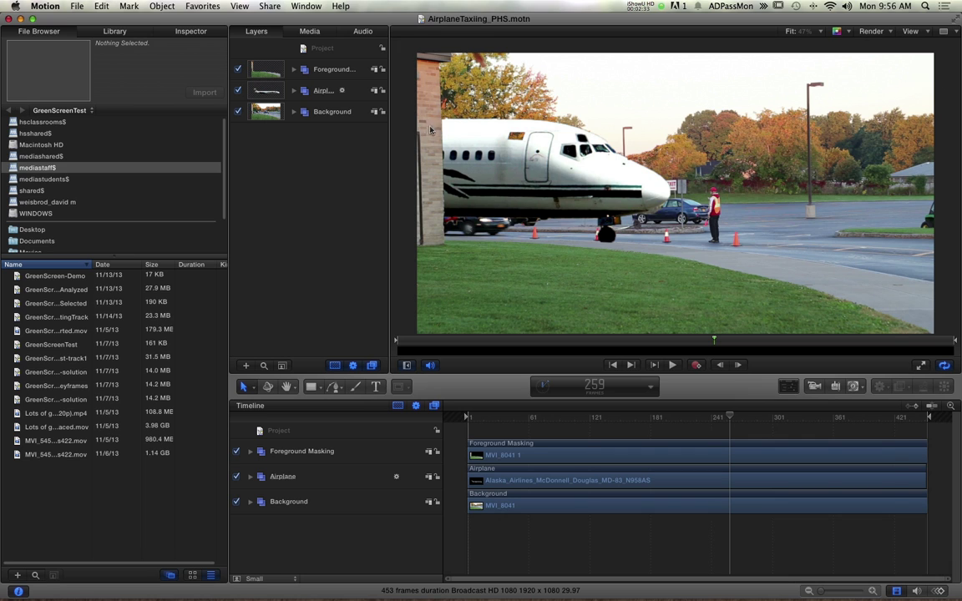
# - Look through the File and View menus for export commands, then show the Share menu's options
pyautogui.click(76, 6)
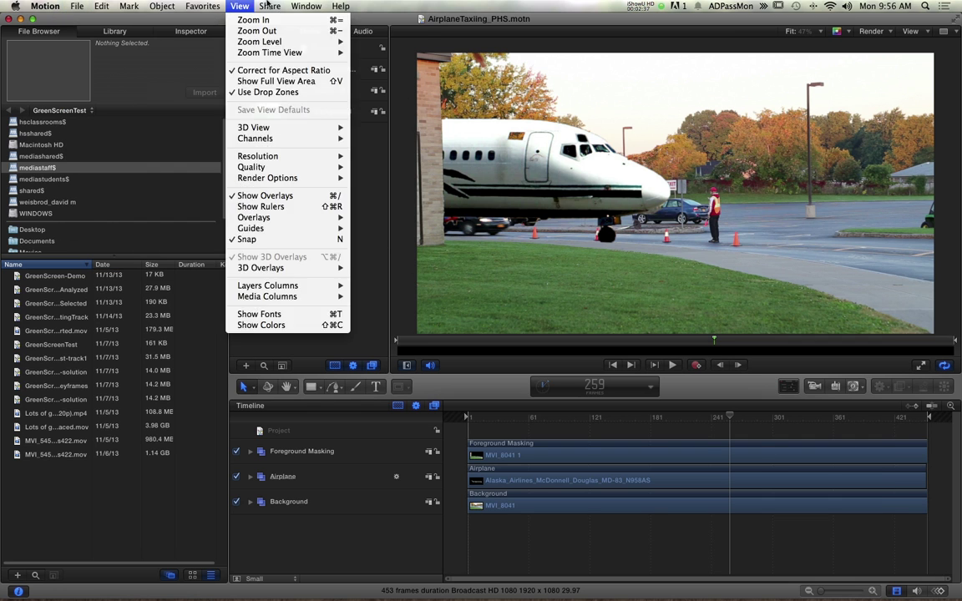
pyautogui.moveTo(269, 6)
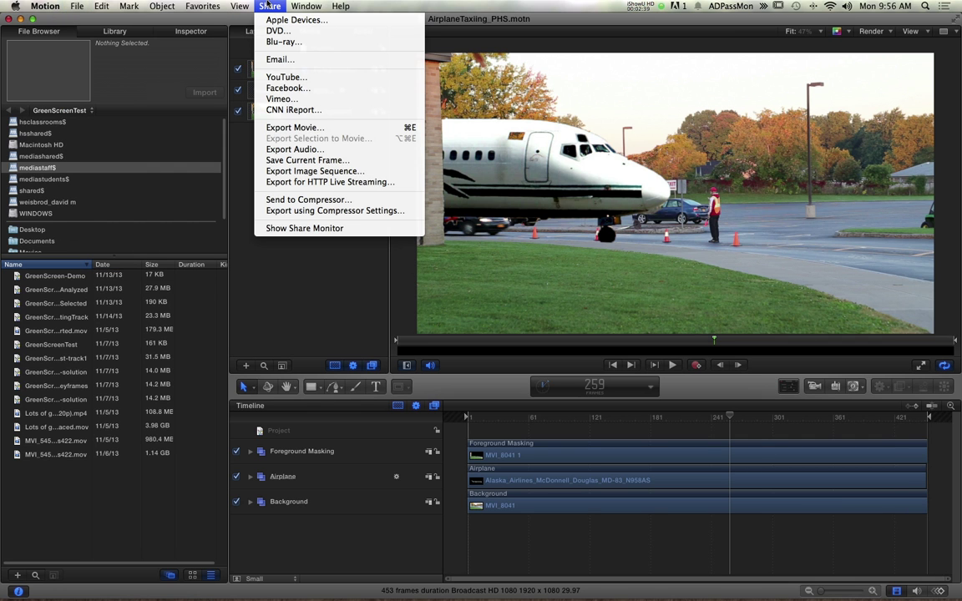
pyautogui.click(270, 5)
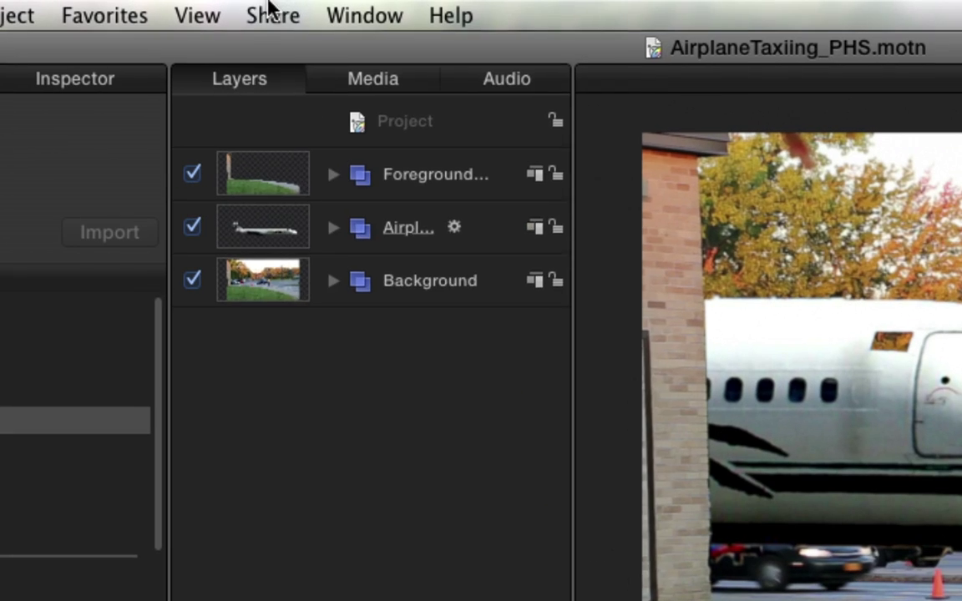
pyautogui.click(270, 6)
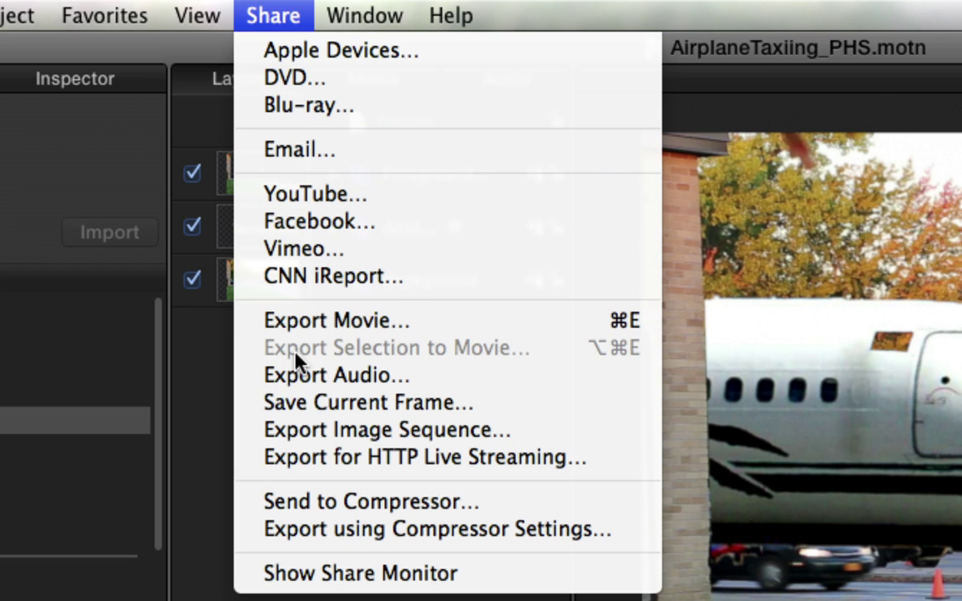
# - Choose Share > Export Movie and bring up the list of export formats
pyautogui.click(299, 322)
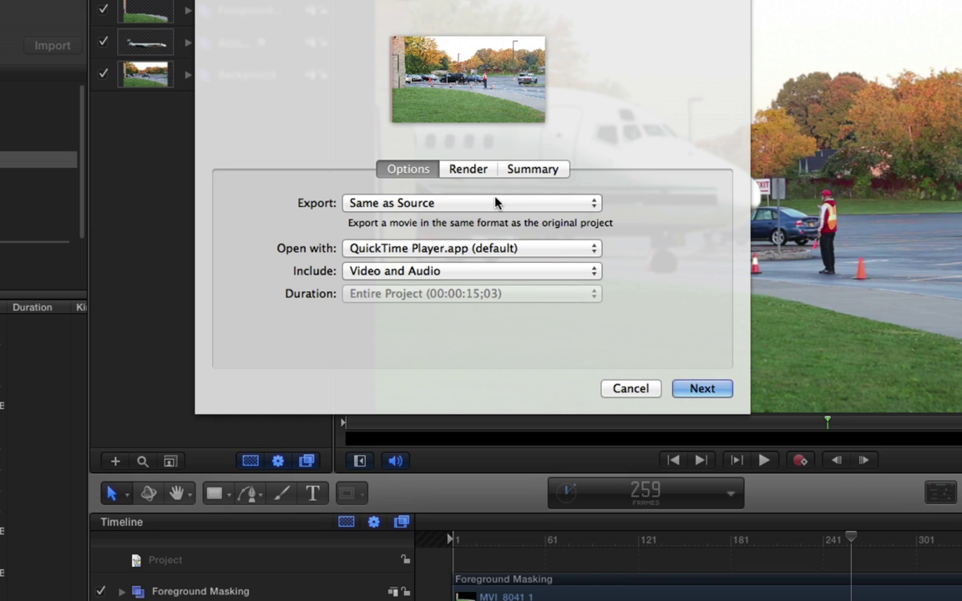
pyautogui.click(492, 204)
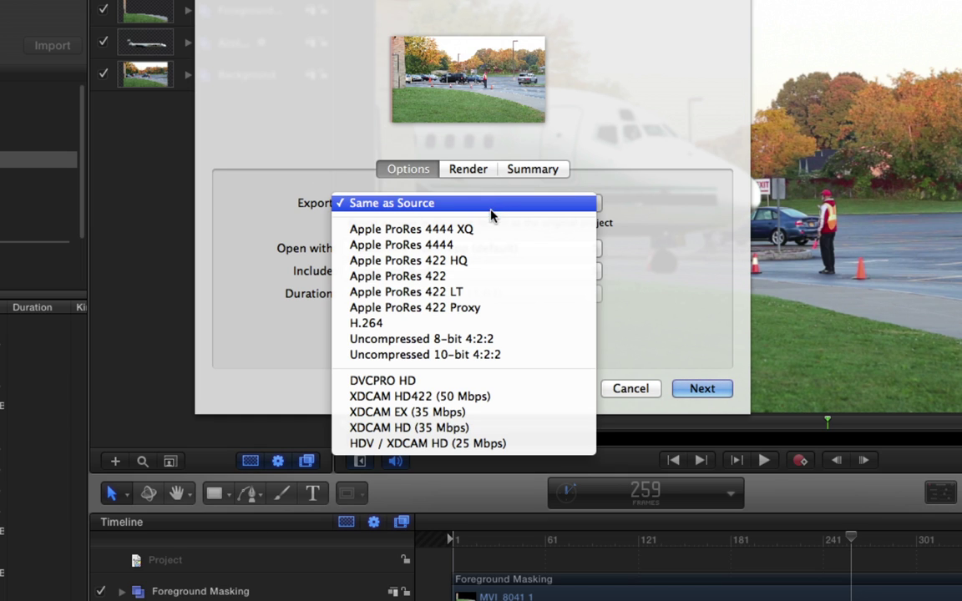
# - Set Export to Apple ProRes 422 HQ and Open with to None, keeping Video and Audio included
pyautogui.click(492, 261)
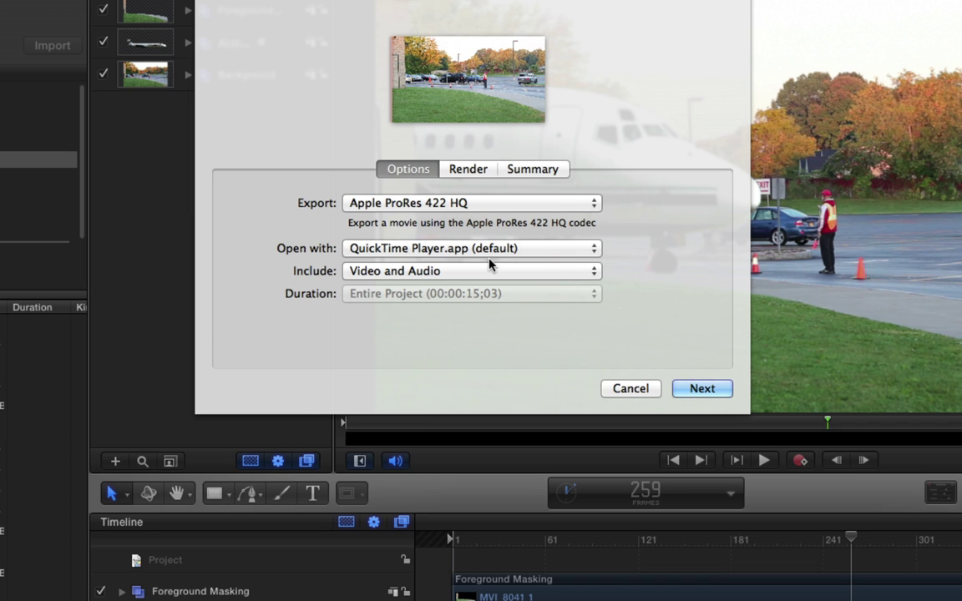
pyautogui.click(498, 207)
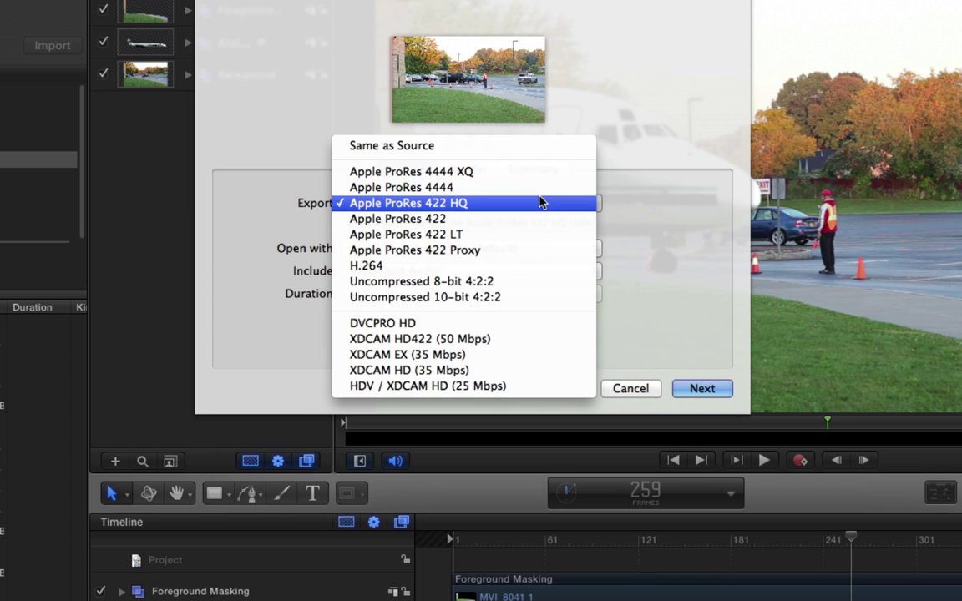
pyautogui.click(539, 203)
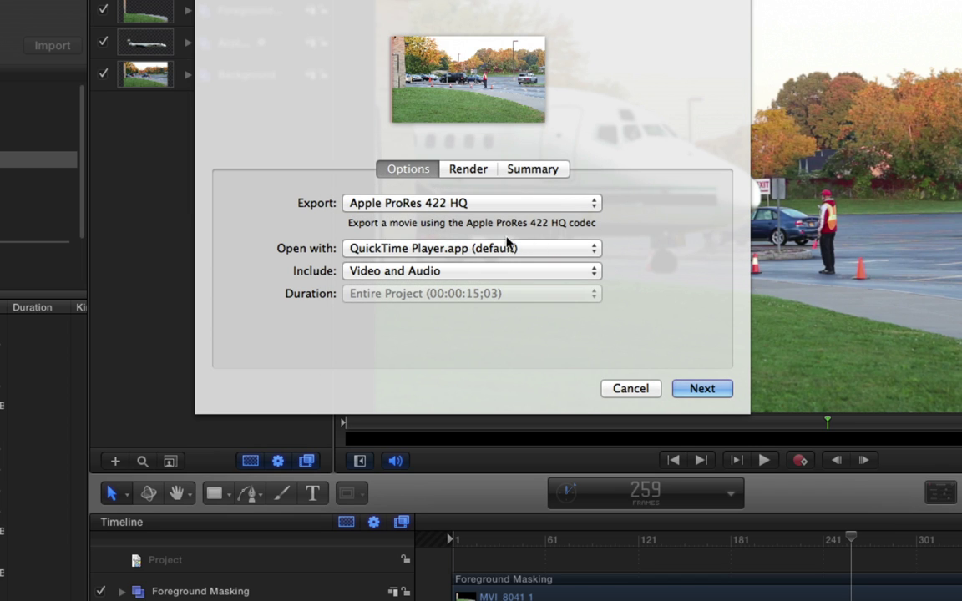
pyautogui.click(447, 250)
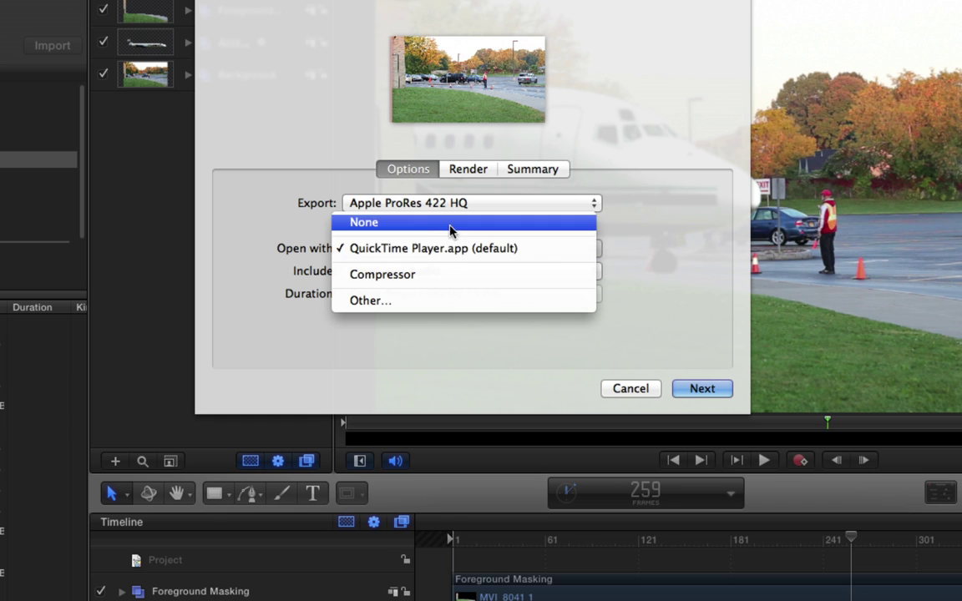
pyautogui.click(451, 230)
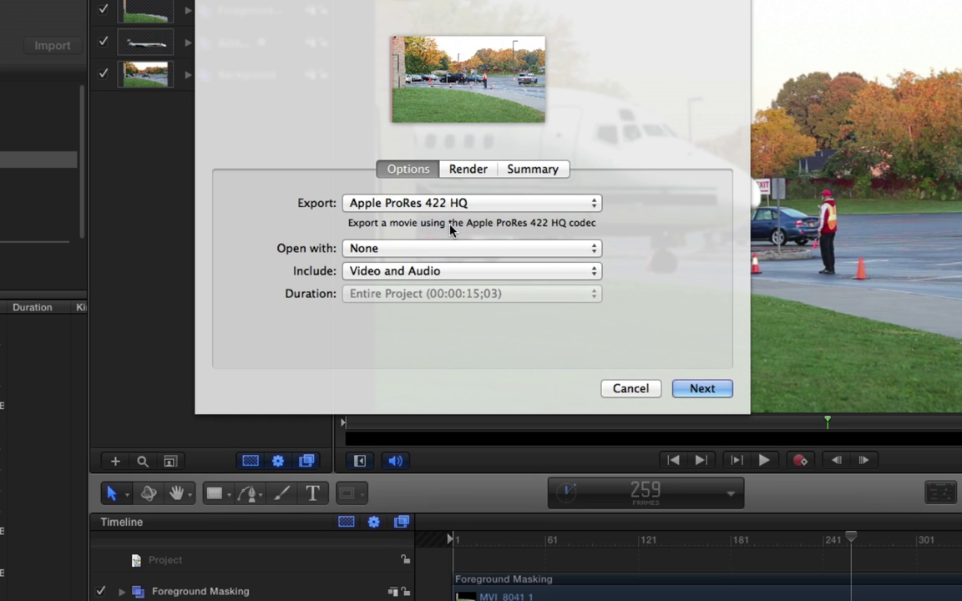
pyautogui.click(483, 272)
pyautogui.click(484, 272)
# - On the Render tab, set Render Quality to Best, leaving Color + Alpha and premultiplied alpha on
pyautogui.click(475, 169)
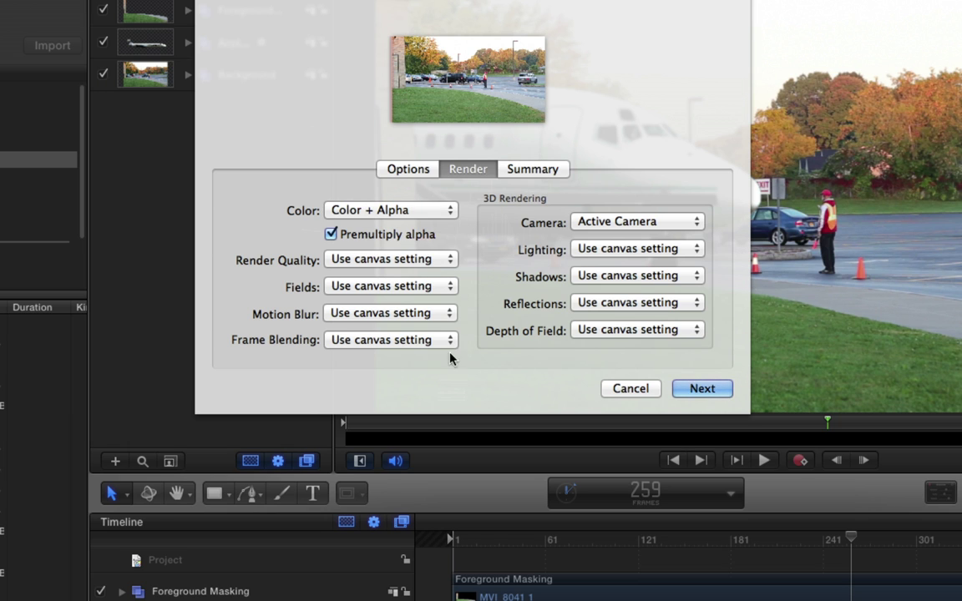
pyautogui.click(435, 261)
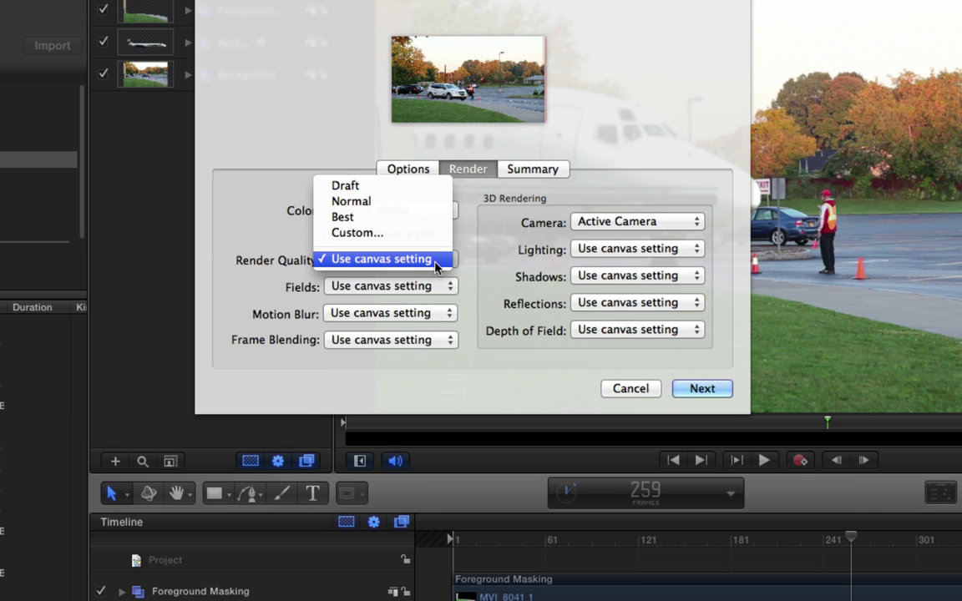
pyautogui.click(440, 260)
pyautogui.click(435, 260)
pyautogui.click(422, 217)
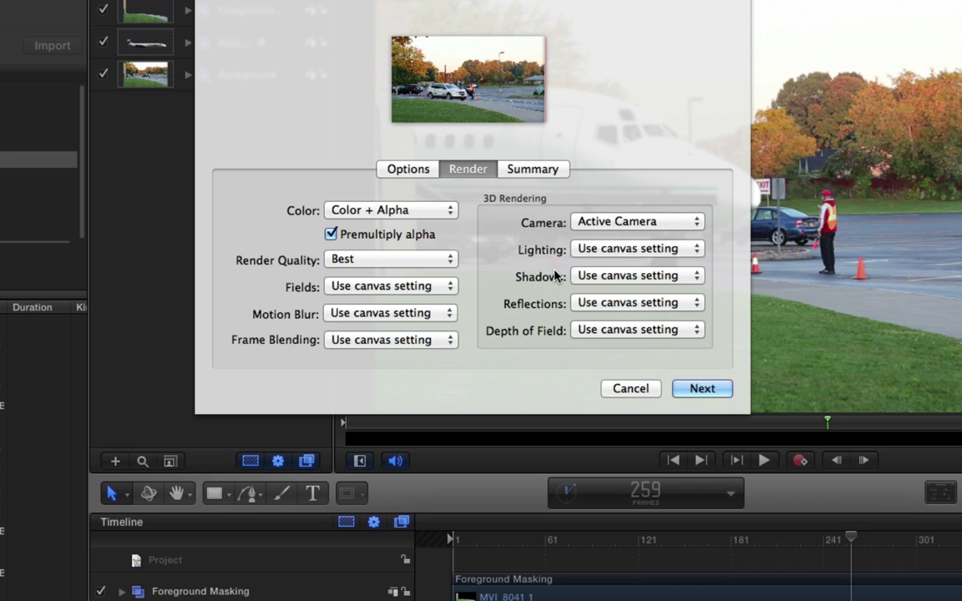
# - Review the export Summary for the ProRes 422 HQ movie, then cancel the Export Movie dialog
pyautogui.click(537, 172)
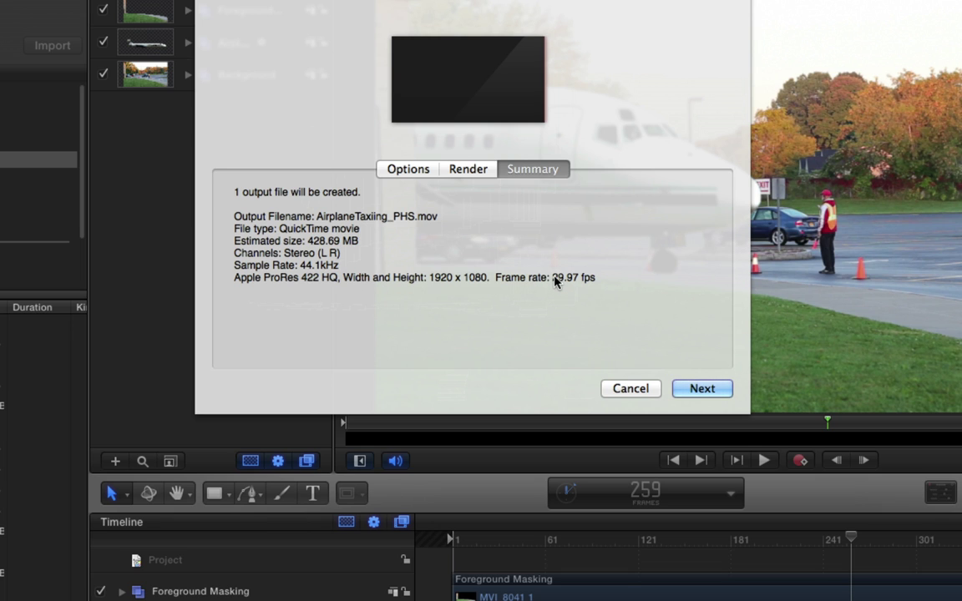
pyautogui.click(391, 171)
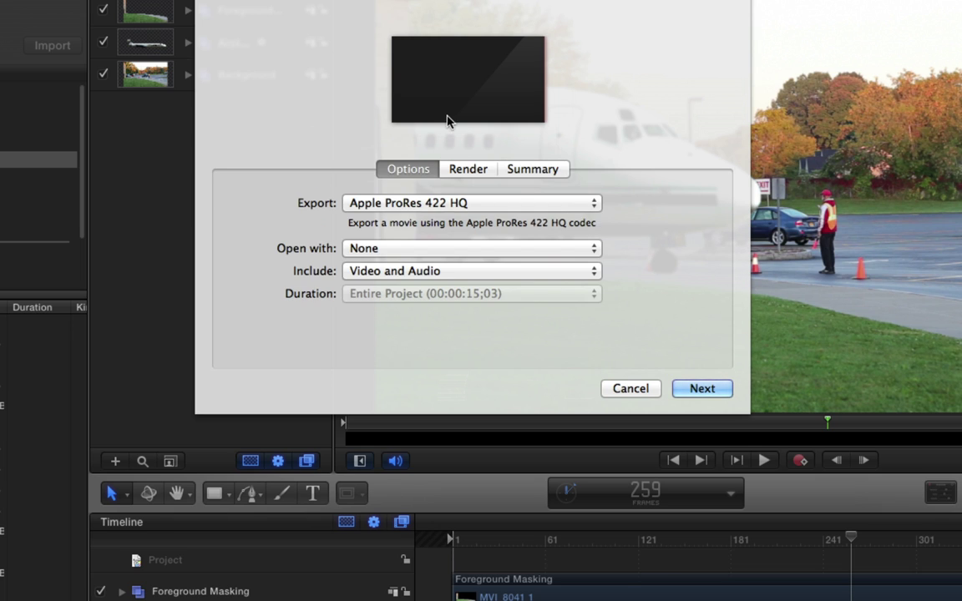
pyautogui.click(547, 172)
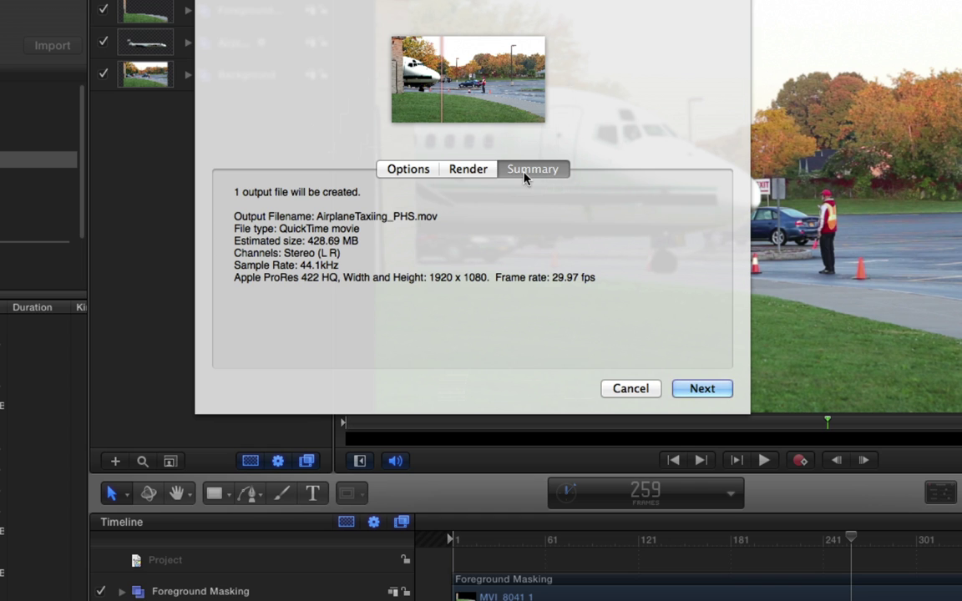
pyautogui.click(638, 389)
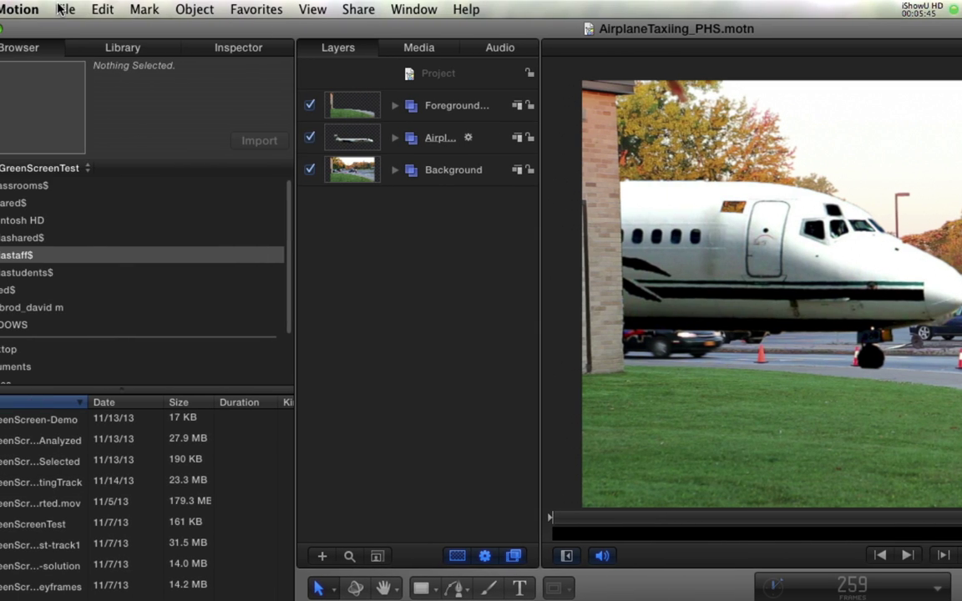
# - Show Project Properties: Broadcast HD 1080 preset, 1920×1080, 29.97 fps, 00:00:15;03 duration
pyautogui.click(65, 9)
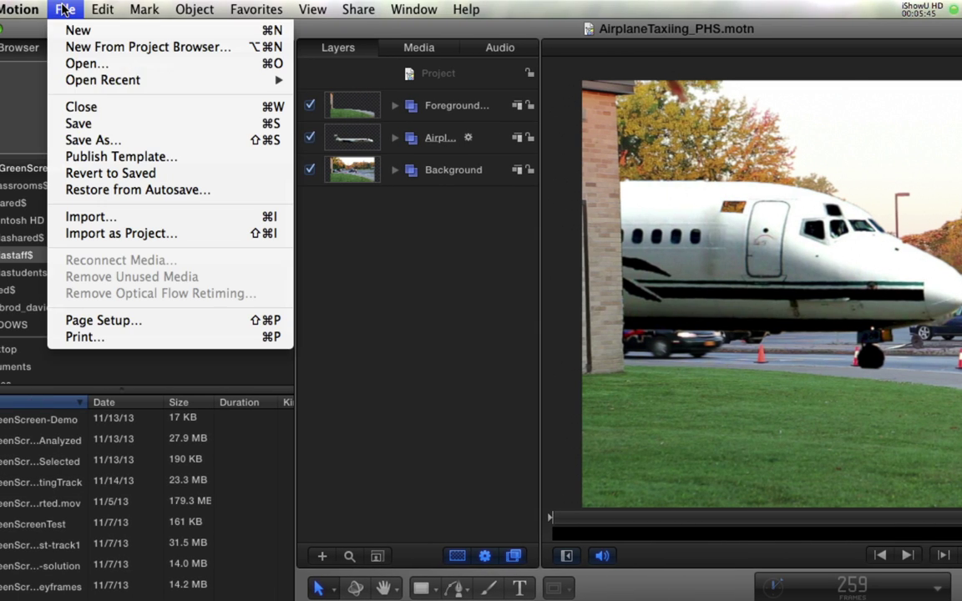
pyautogui.moveTo(102, 7)
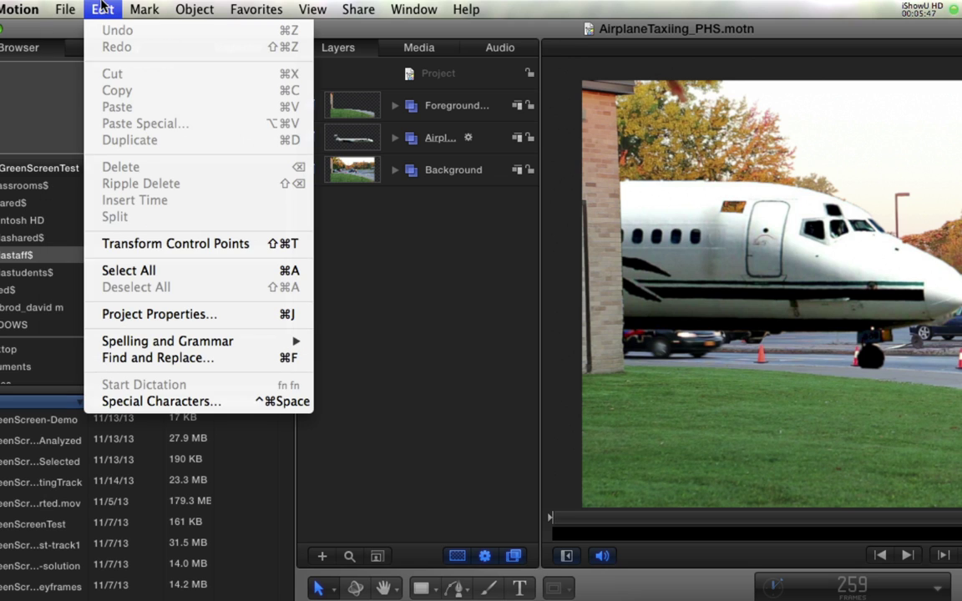
pyautogui.click(190, 314)
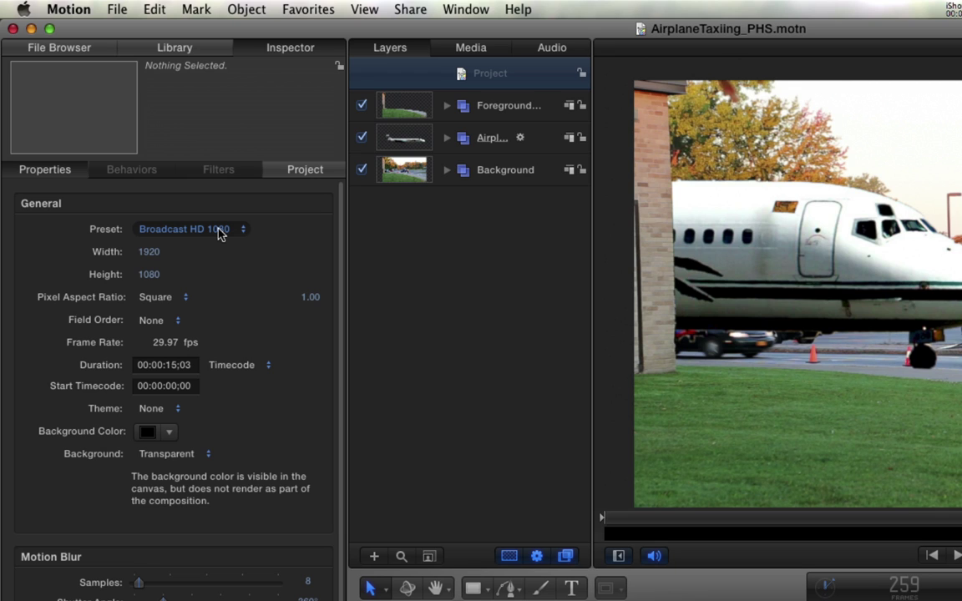
# - Start a new Export Movie with the format set to Apple ProRes 422 HQ
pyautogui.click(411, 9)
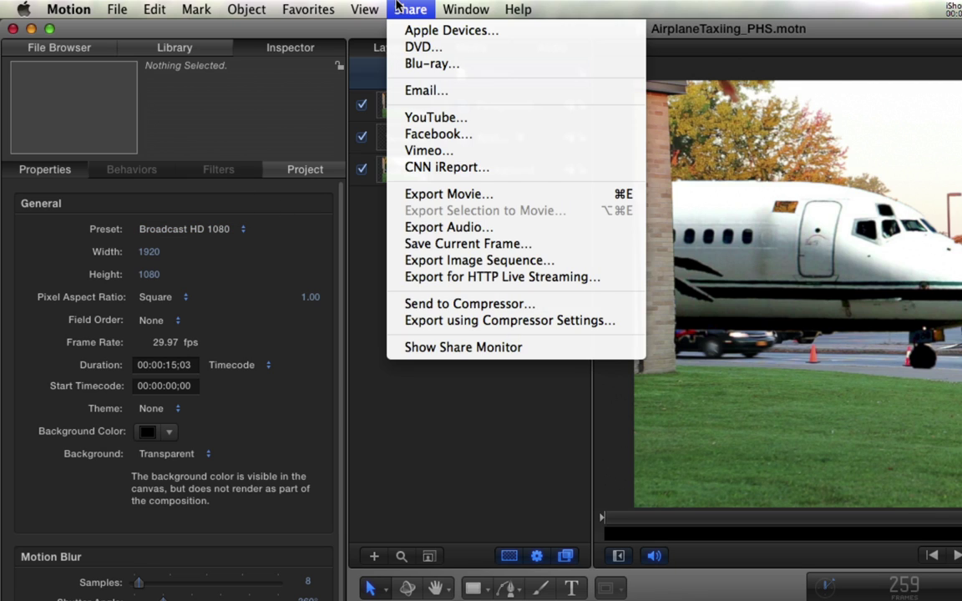
pyautogui.click(449, 193)
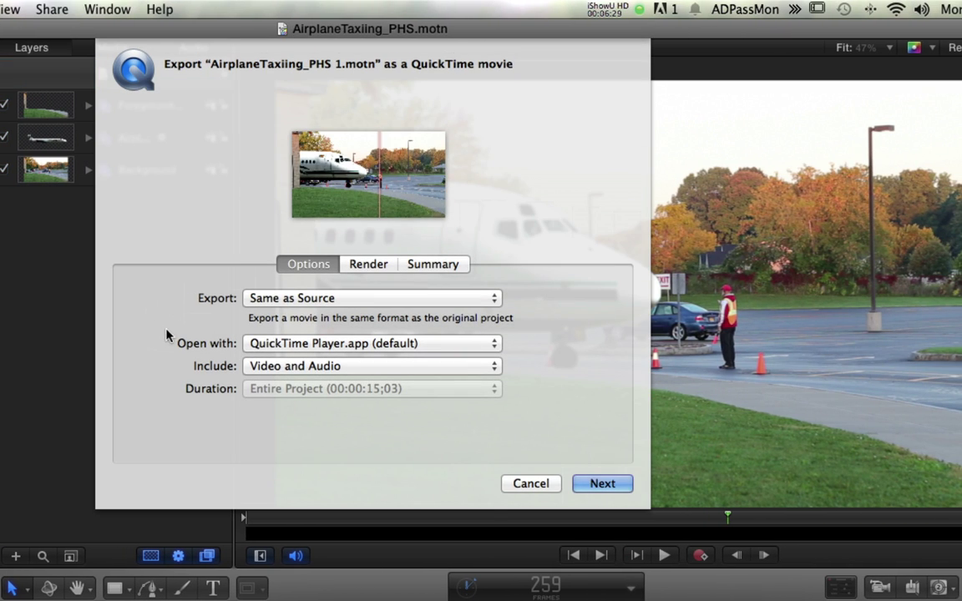
pyautogui.click(284, 302)
pyautogui.click(291, 355)
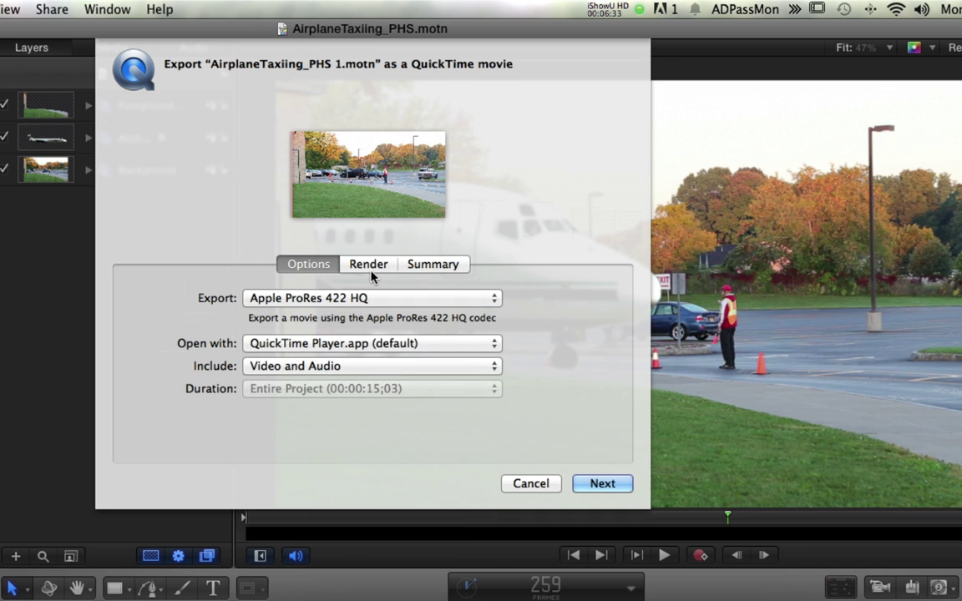
# - Set Render Quality to Best on the Render tab, dismissing the advanced quality options
pyautogui.click(372, 273)
pyautogui.click(275, 354)
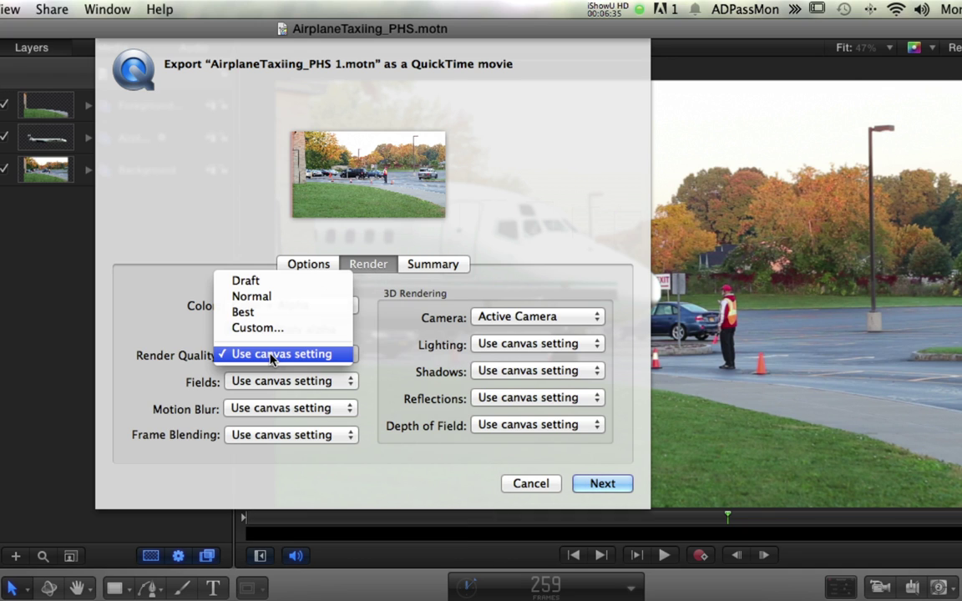
pyautogui.click(251, 312)
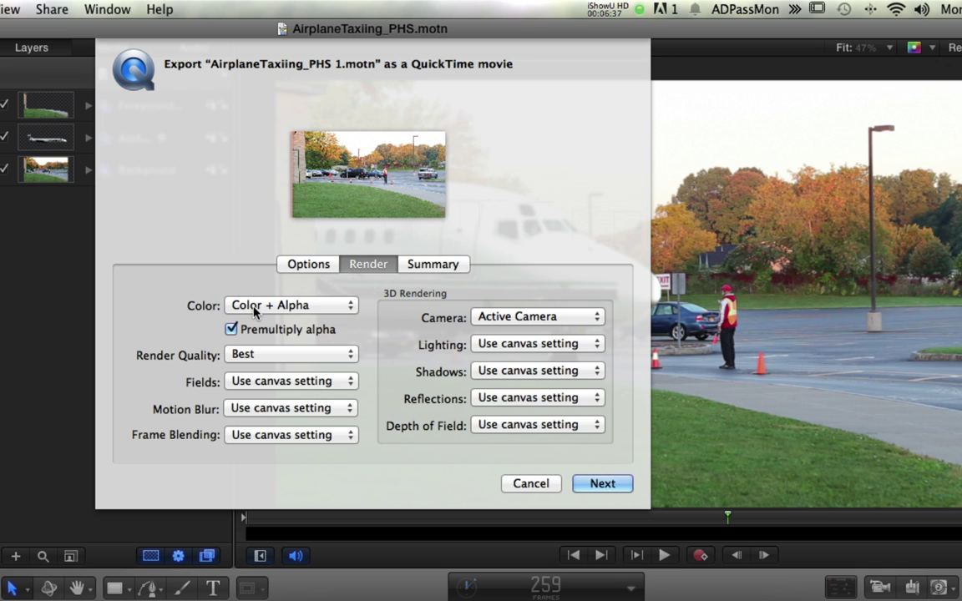
pyautogui.click(304, 355)
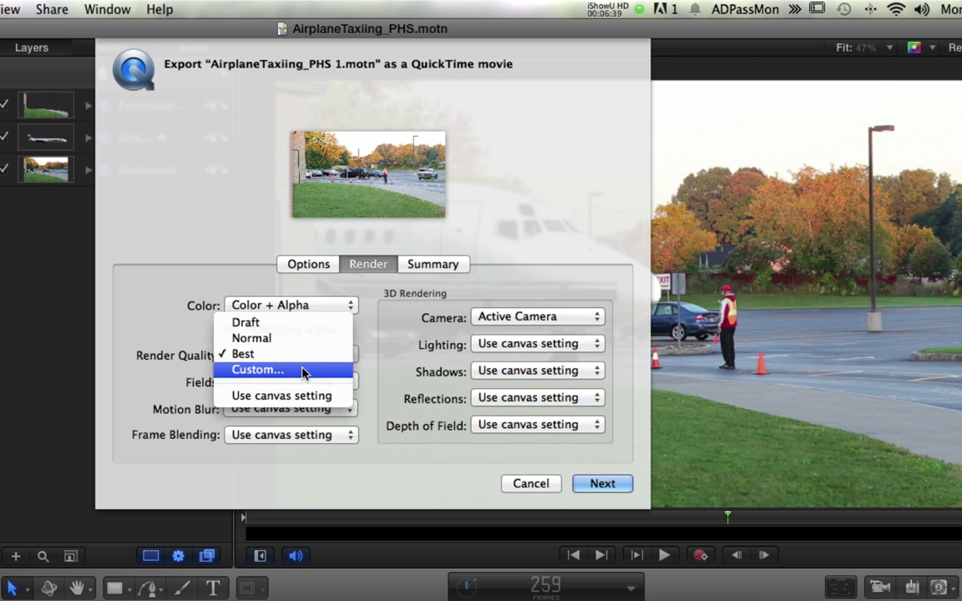
pyautogui.click(302, 372)
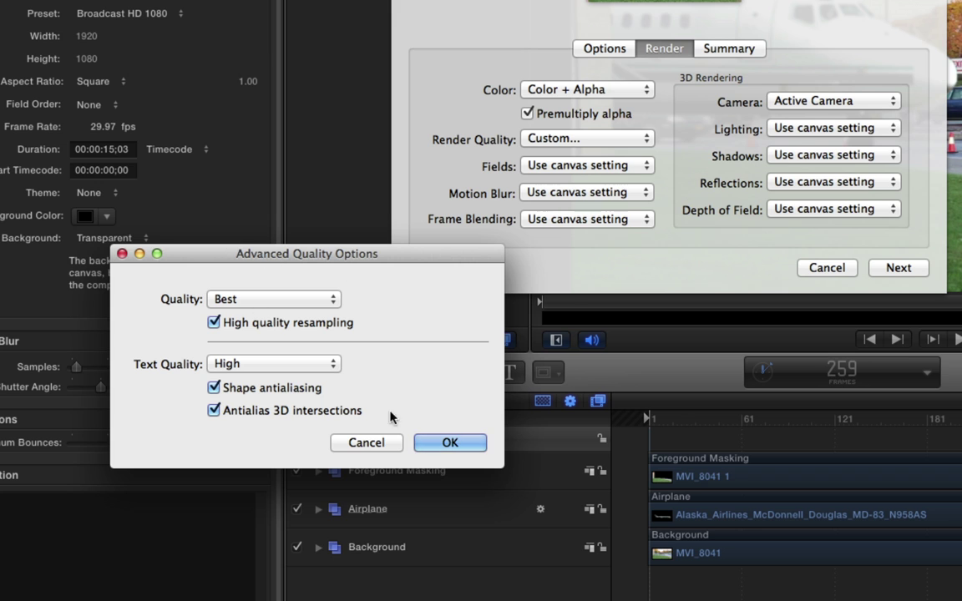
pyautogui.click(378, 444)
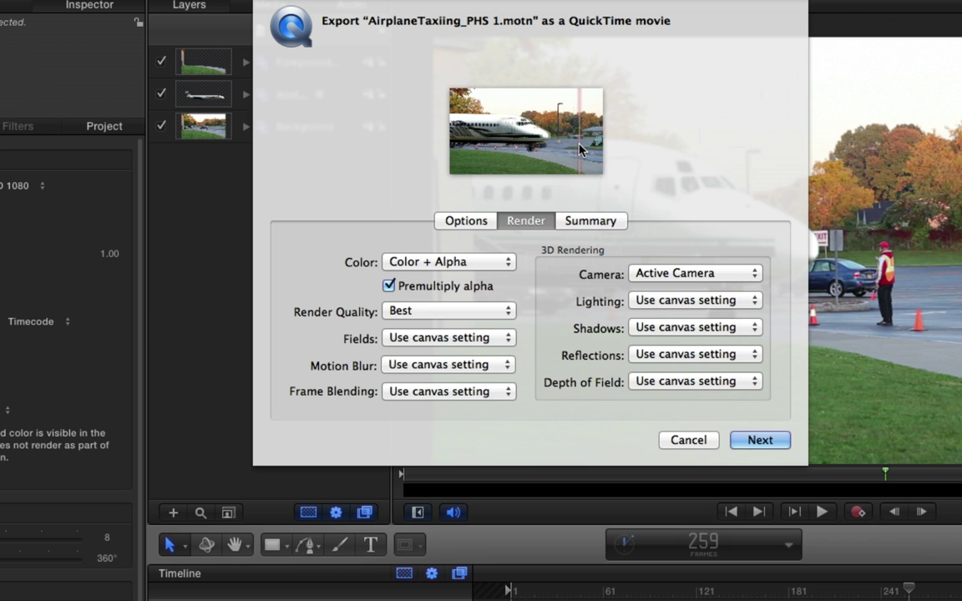
# - Save AirplaneTaxiing_PHS 1.mov into the Movies folder to begin the export
pyautogui.click(758, 440)
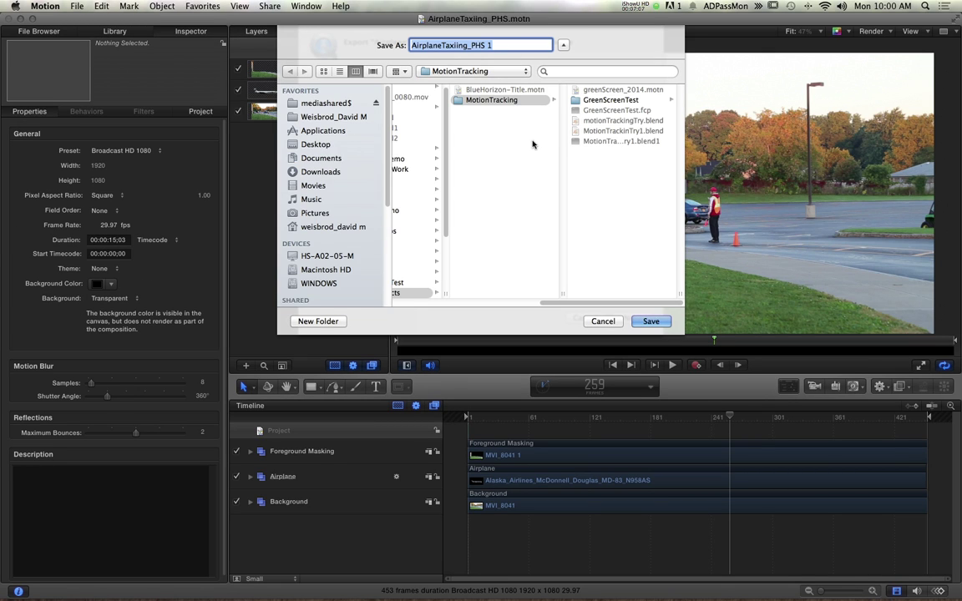
pyautogui.click(314, 185)
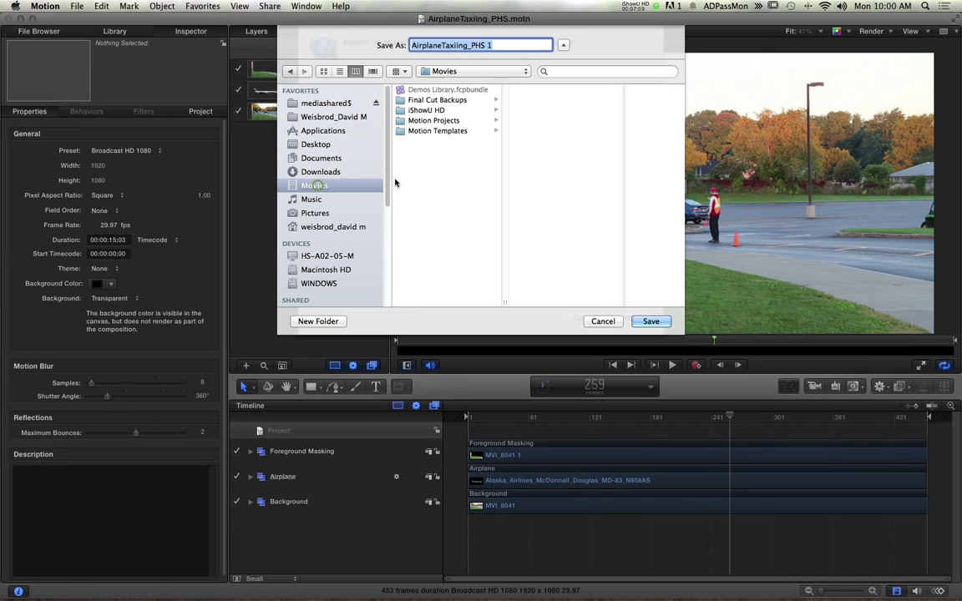
pyautogui.click(652, 321)
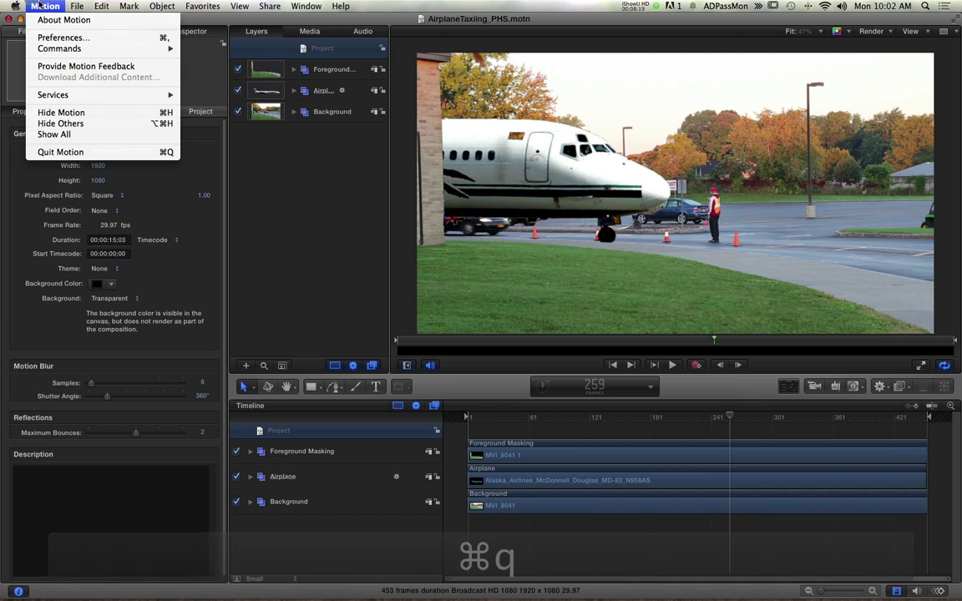
pyautogui.click(40, 6)
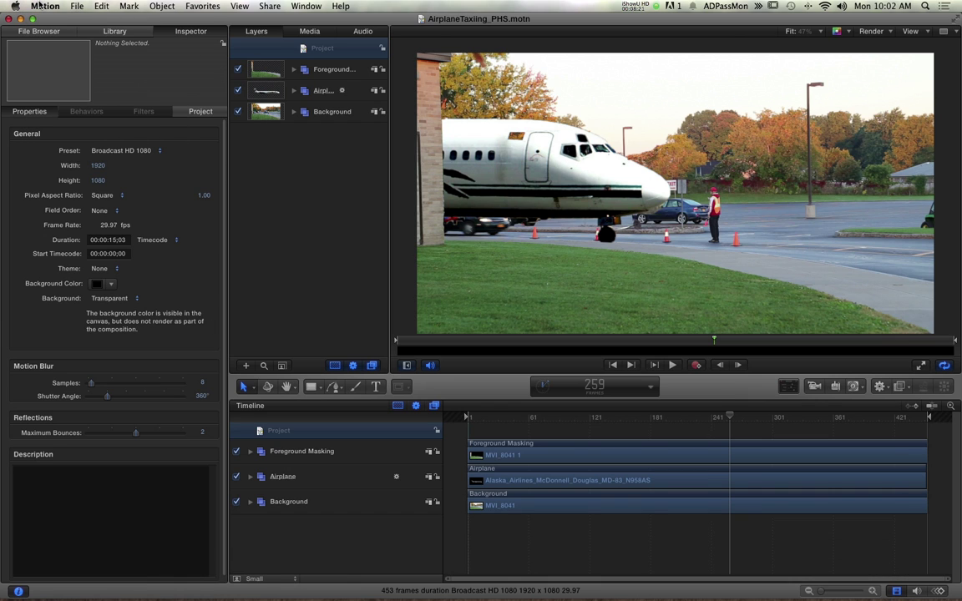